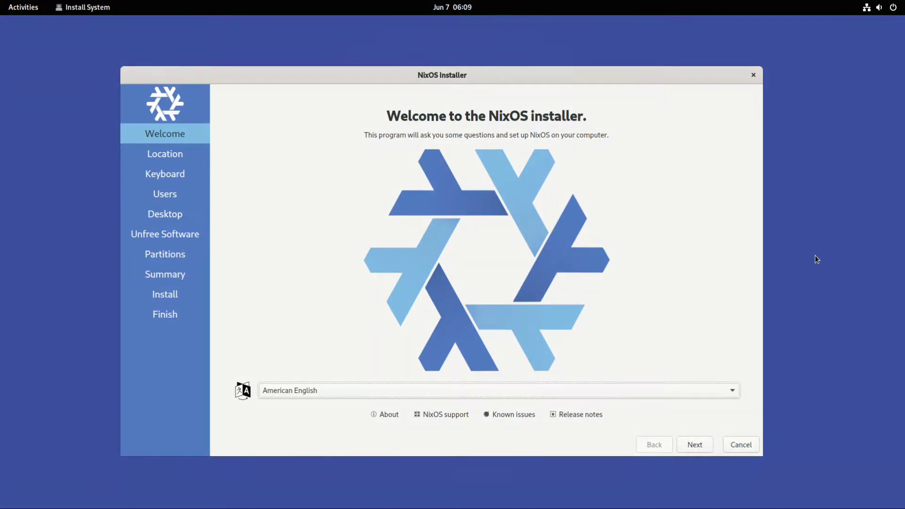
Move past the installer's Welcome and Location pages.
{"action": "left_click", "coordinate": [694, 444]}
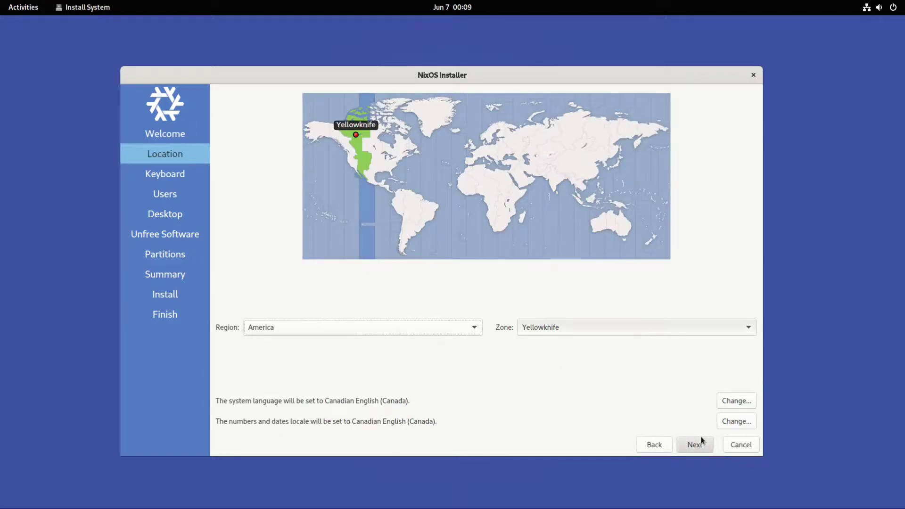
{"action": "left_click", "coordinate": [701, 441]}
Create the techsolutionz account with a confirmed password, also used for the administrator.
{"action": "left_click", "coordinate": [697, 443]}
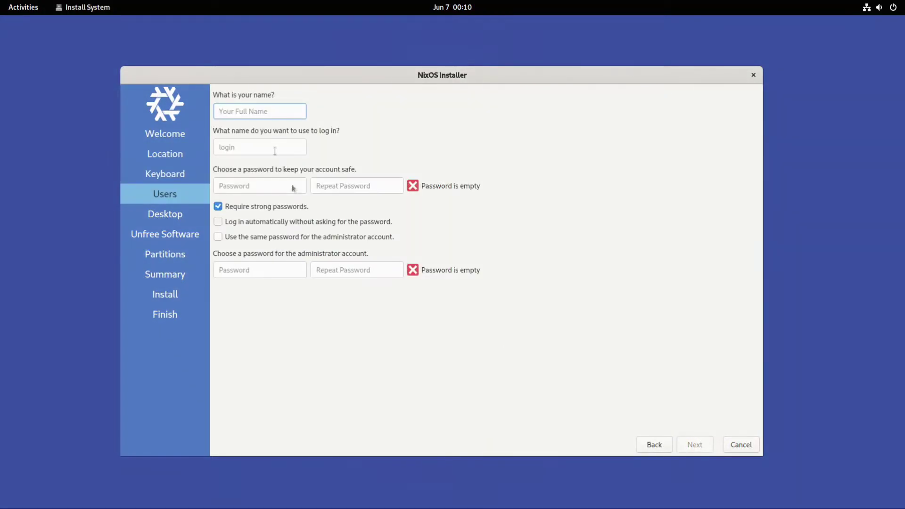
{"action": "type", "text": "techs"}
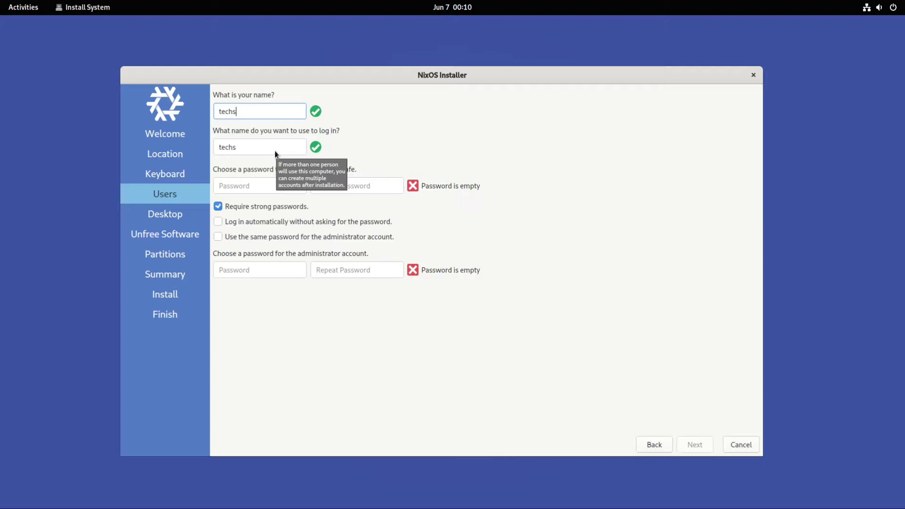
{"action": "type", "text": "olutionz"}
{"action": "key", "text": "Tab"}
{"action": "key", "text": "Tab"}
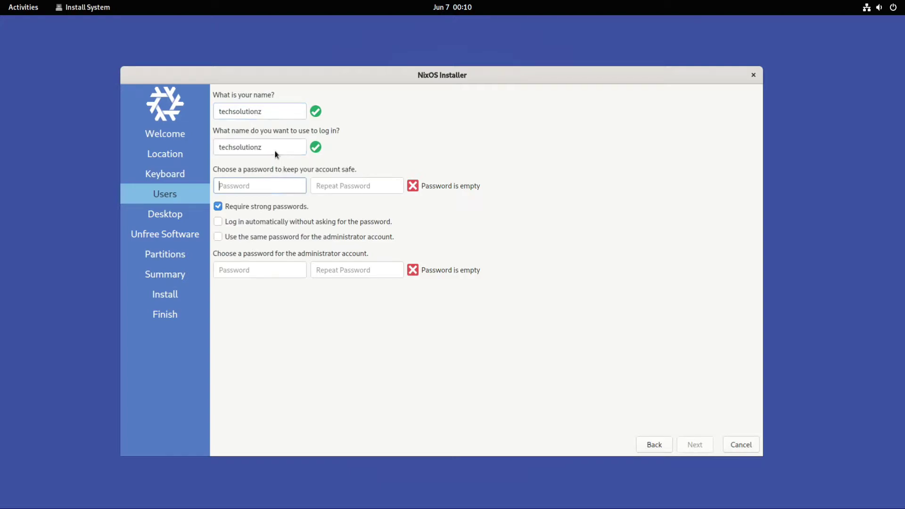
{"action": "type", "text": "••"}
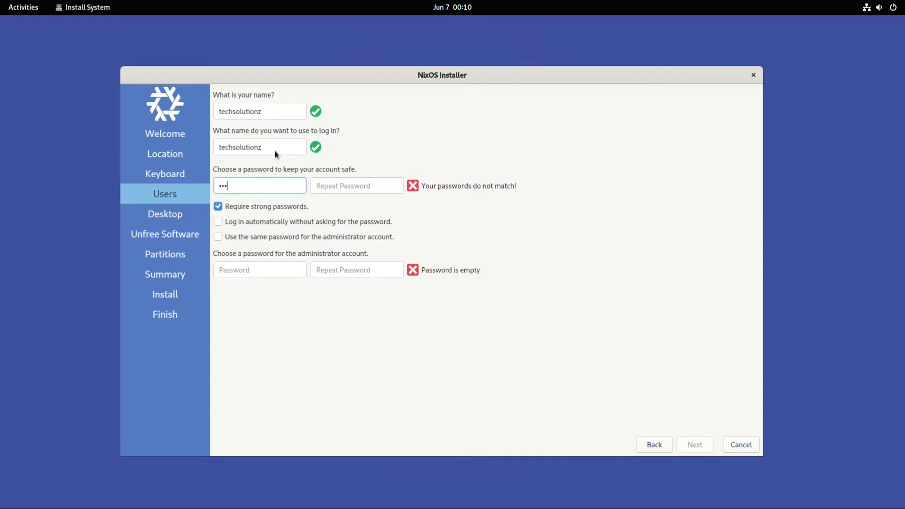
{"action": "type", "text": "•••••"}
{"action": "key", "text": "Tab"}
{"action": "type", "text": "••"}
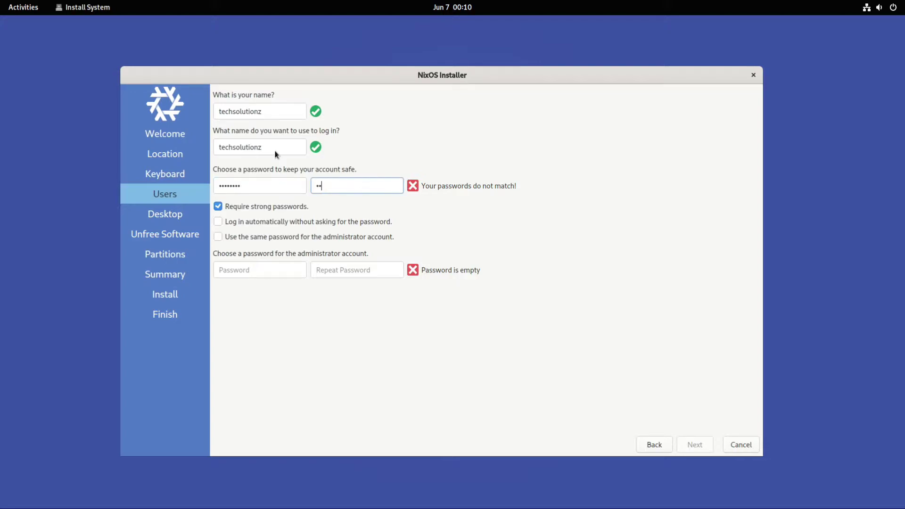
{"action": "type", "text": "••••"}
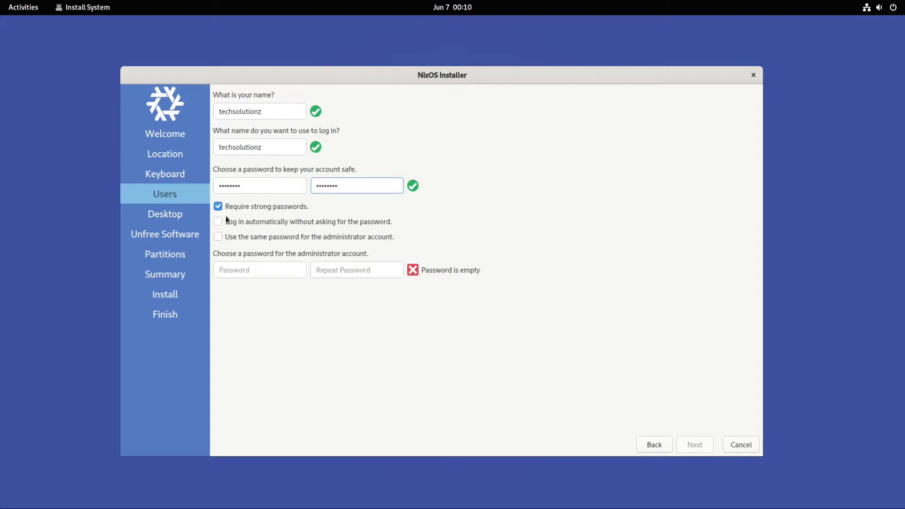
{"action": "left_click", "coordinate": [252, 270]}
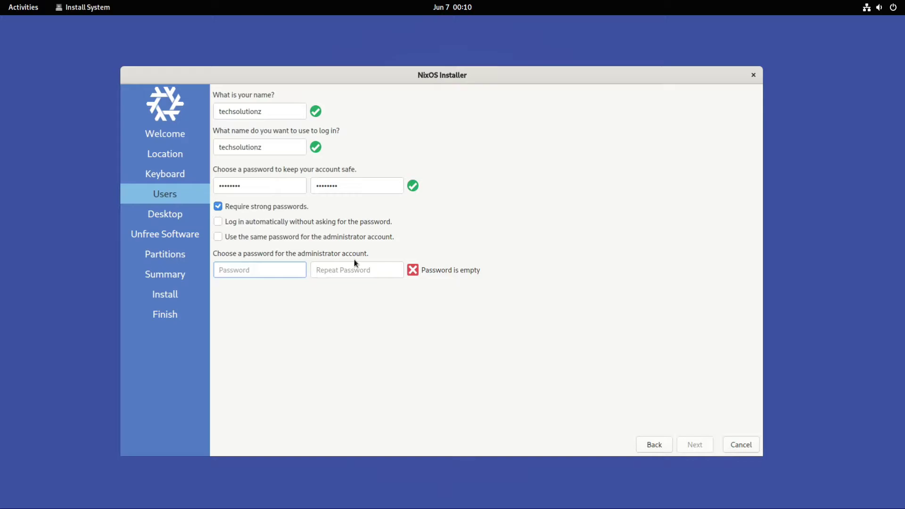
{"action": "left_click", "coordinate": [317, 237]}
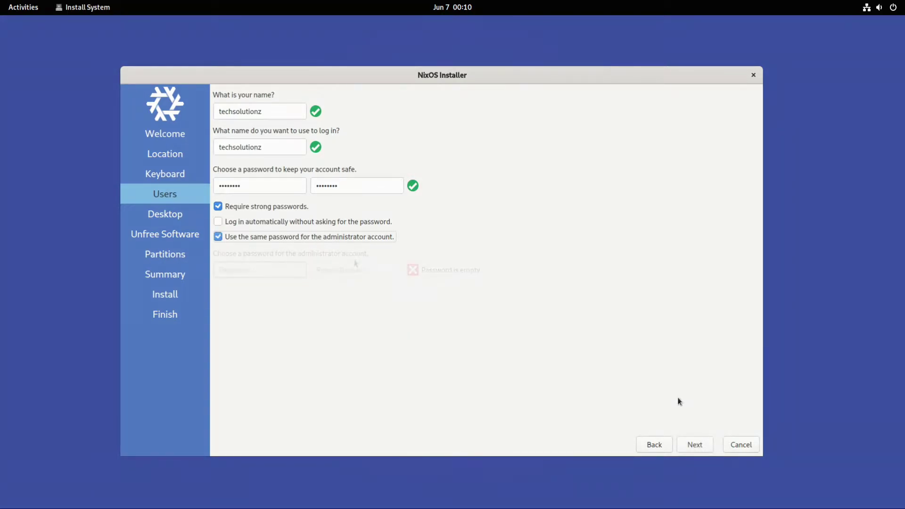
{"action": "left_click", "coordinate": [697, 445]}
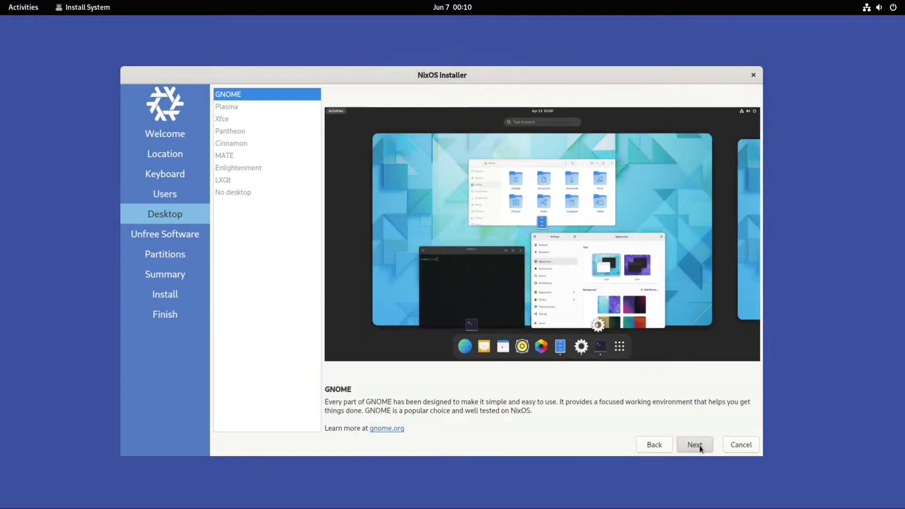
Preview Xfce, Pantheon, Cinnamon, MATE, LXQt and Plasma, then choose GNOME as the desktop.
{"action": "left_click", "coordinate": [235, 107]}
{"action": "left_click", "coordinate": [234, 130]}
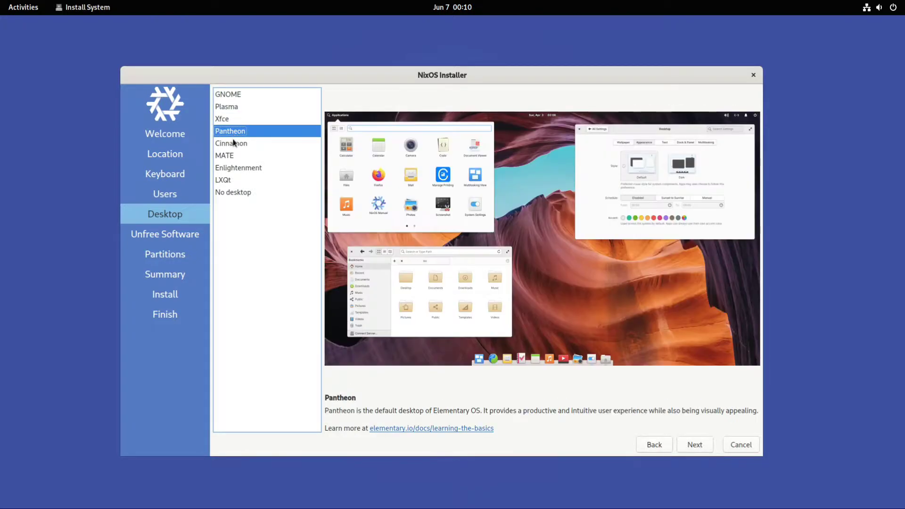
{"action": "left_click", "coordinate": [237, 155]}
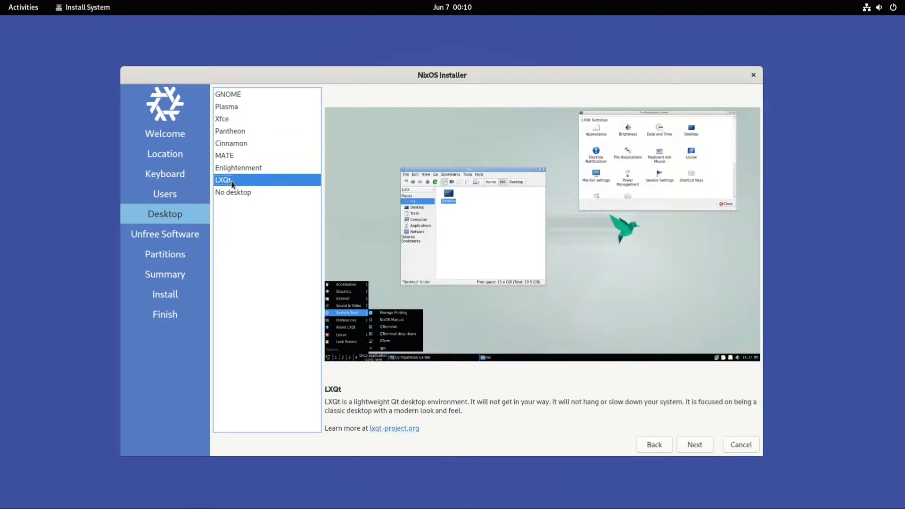
{"action": "left_click", "coordinate": [234, 181]}
{"action": "left_click", "coordinate": [229, 95]}
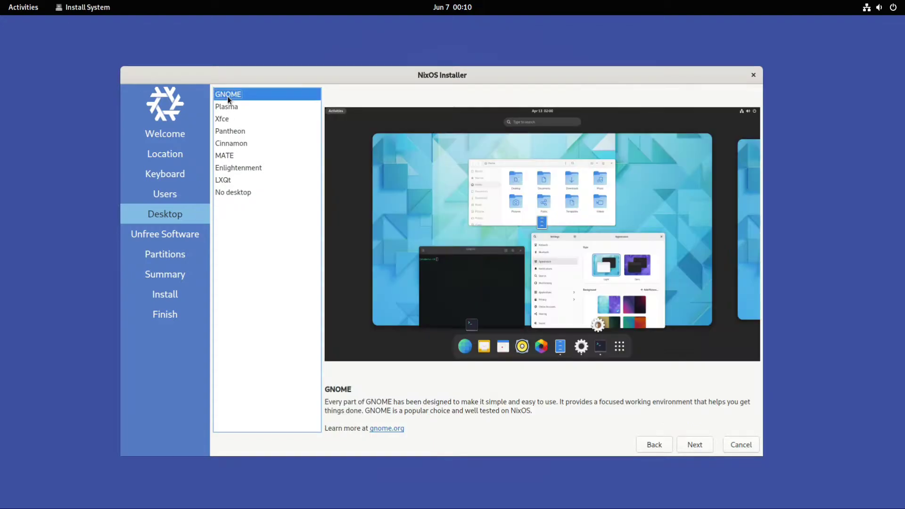
{"action": "left_click", "coordinate": [228, 108]}
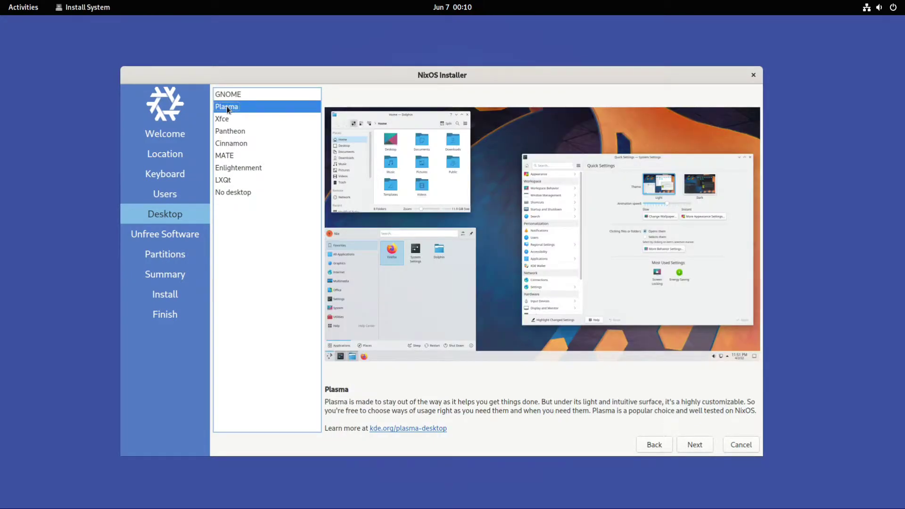
{"action": "left_click", "coordinate": [240, 97]}
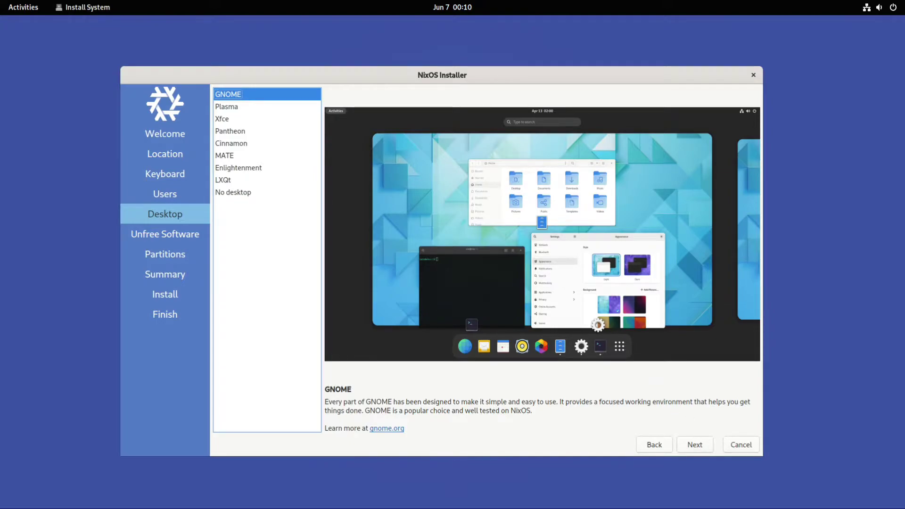
{"action": "left_click", "coordinate": [695, 445]}
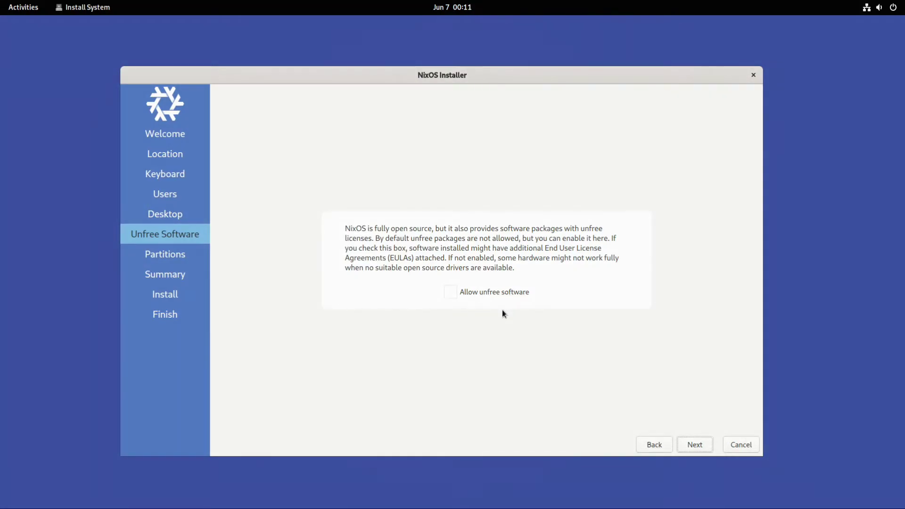
Allow unfree software and proceed to disk partitioning.
{"action": "left_click", "coordinate": [493, 290]}
{"action": "left_click", "coordinate": [693, 446]}
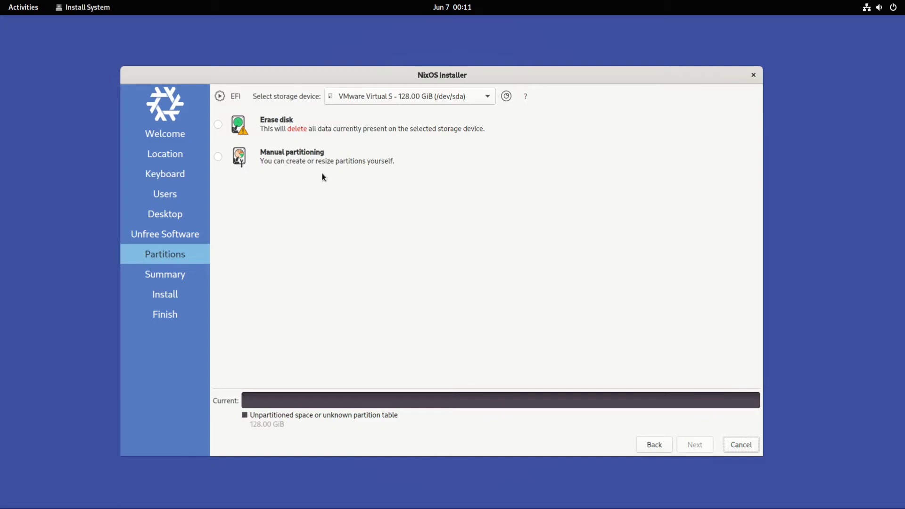
Choose manual partitioning and create a new GPT partition table on the disk.
{"action": "left_click", "coordinate": [220, 158]}
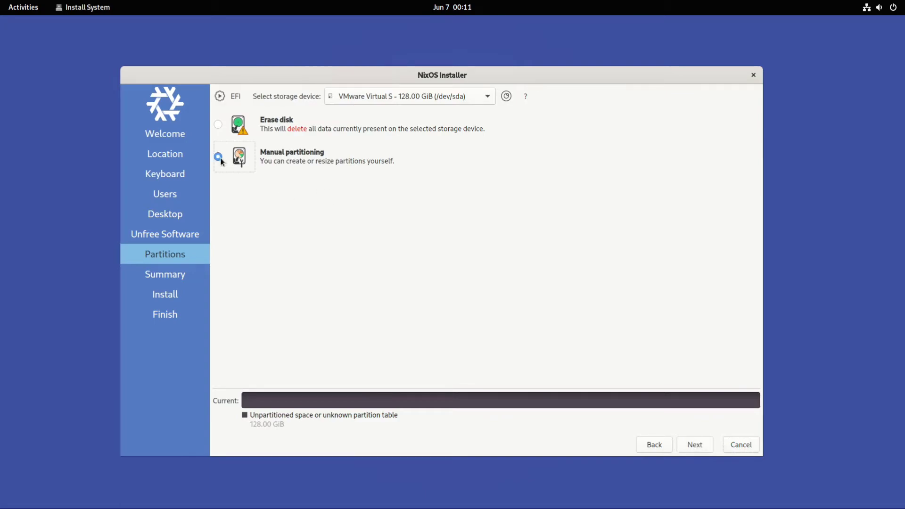
{"action": "left_click", "coordinate": [685, 446]}
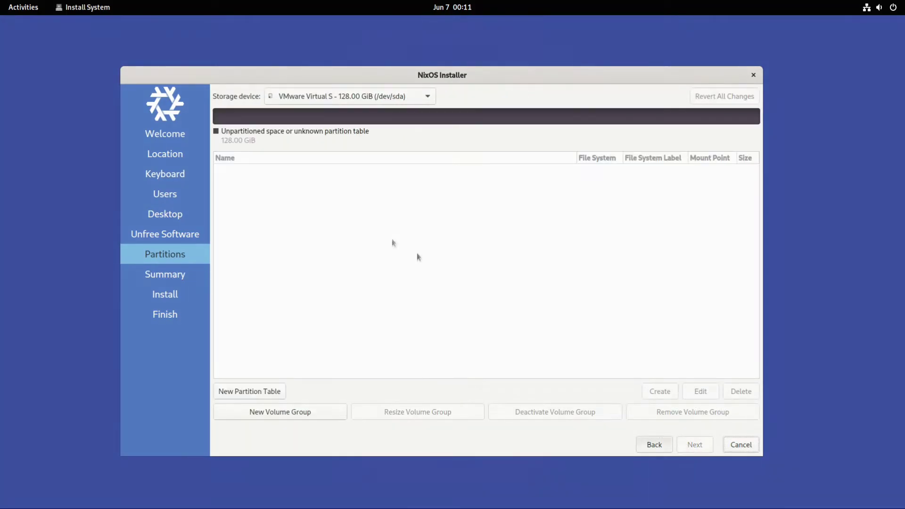
{"action": "left_click", "coordinate": [273, 391]}
{"action": "left_click", "coordinate": [226, 127]}
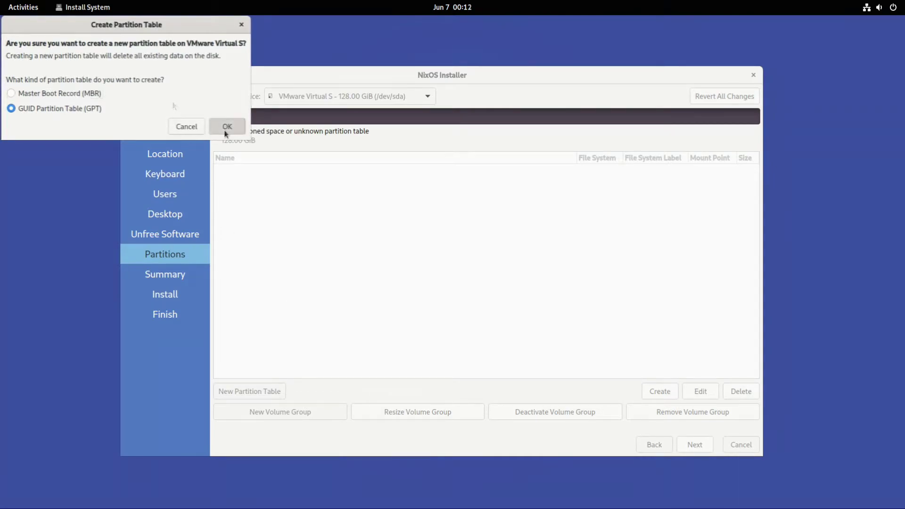
Create a 512 MiB fat32 partition mounted at /boot/efi with the boot flag.
{"action": "double_click", "coordinate": [370, 182]}
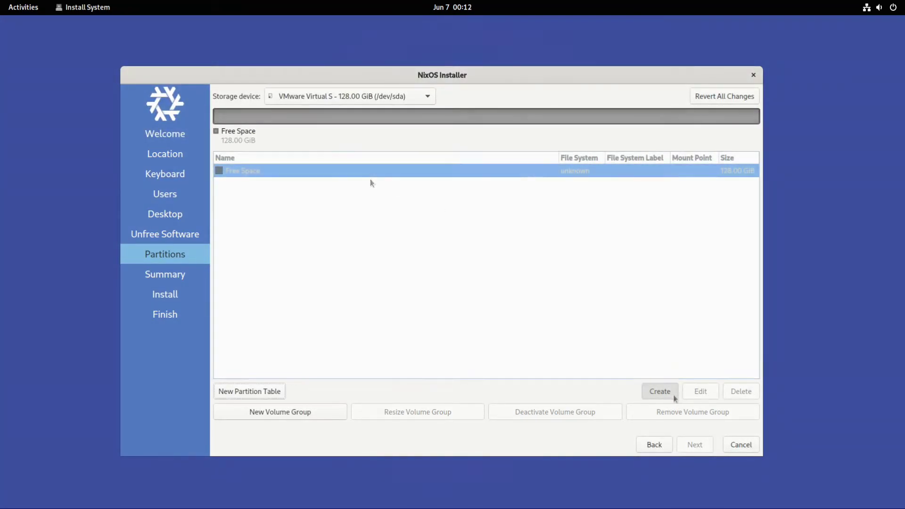
{"action": "left_click_drag", "start_coordinate": [111, 81], "coordinate": [1, 86]}
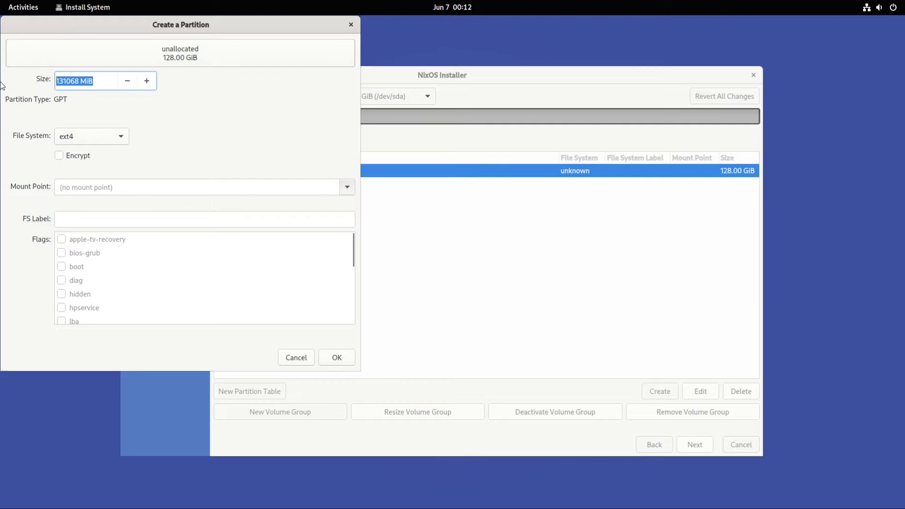
{"action": "type", "text": "512"}
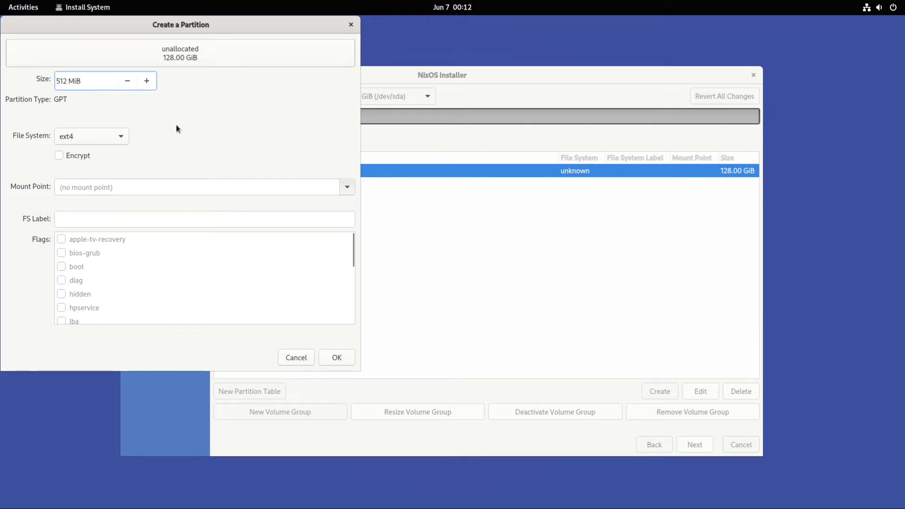
{"action": "left_click", "coordinate": [84, 139]}
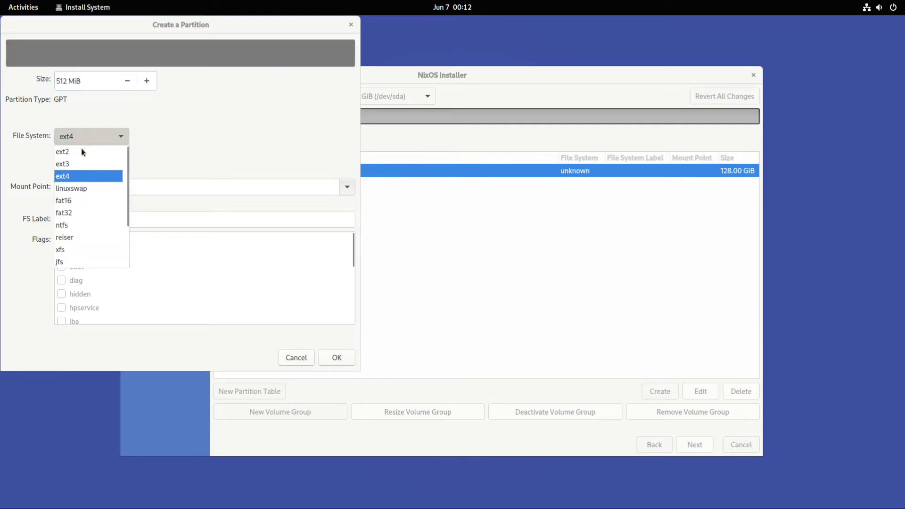
{"action": "left_click", "coordinate": [77, 212]}
{"action": "left_click", "coordinate": [346, 180]}
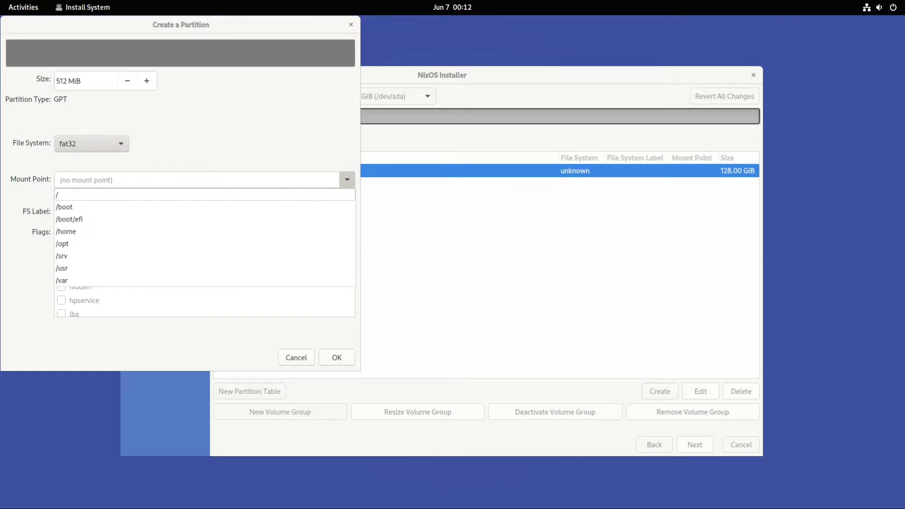
{"action": "left_click", "coordinate": [75, 219]}
{"action": "left_click", "coordinate": [68, 259]}
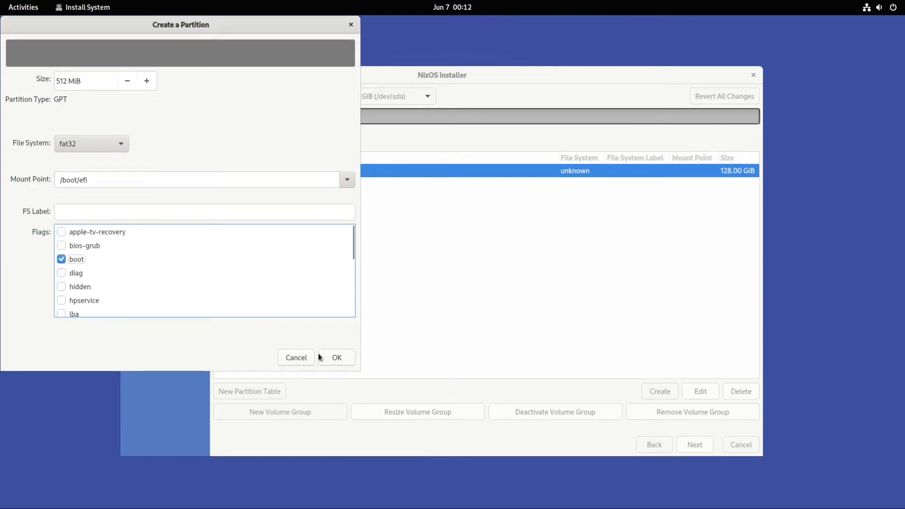
{"action": "left_click", "coordinate": [336, 357]}
{"action": "left_click", "coordinate": [254, 187]}
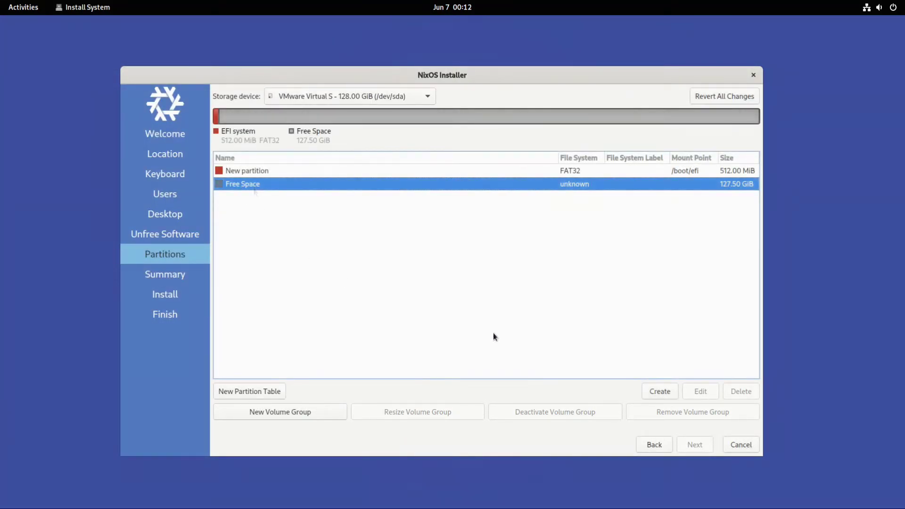
Create an 8192 MiB linuxswap partition with the swap flag.
{"action": "left_click", "coordinate": [660, 390]}
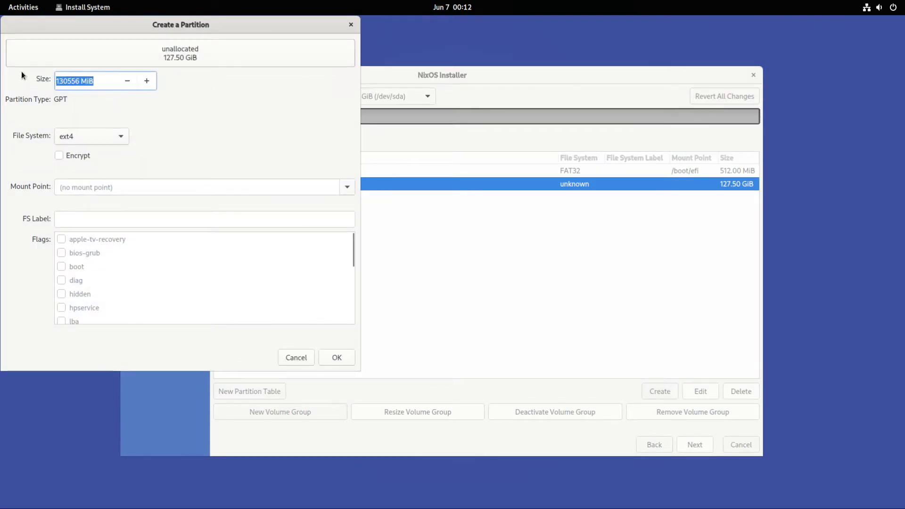
{"action": "type", "text": "8192"}
{"action": "left_click", "coordinate": [128, 139]}
{"action": "left_click", "coordinate": [83, 188]}
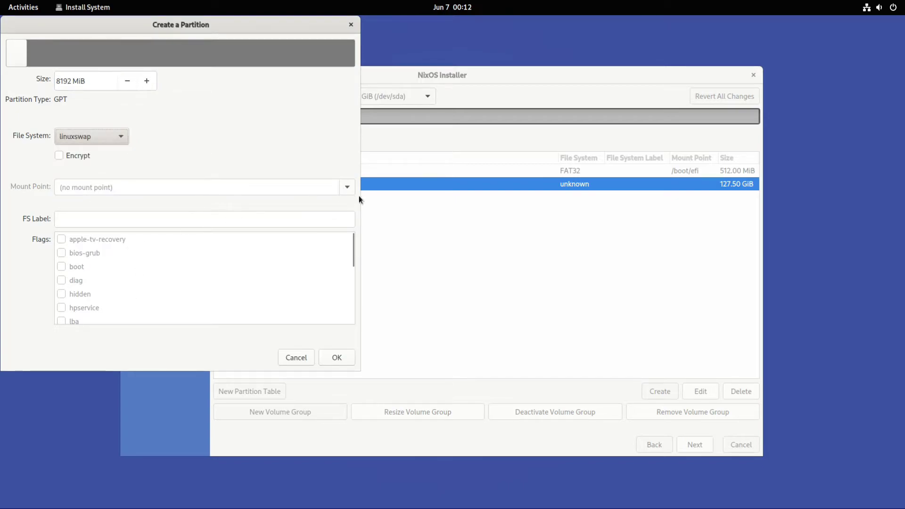
{"action": "scroll", "coordinate": [200, 308], "scroll_direction": "down", "scroll_amount": 5}
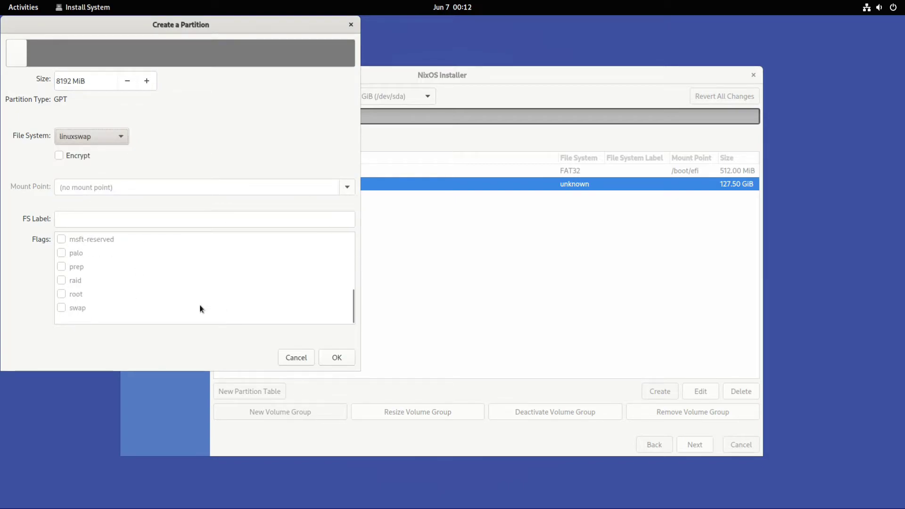
{"action": "left_click", "coordinate": [68, 308]}
{"action": "left_click", "coordinate": [338, 354]}
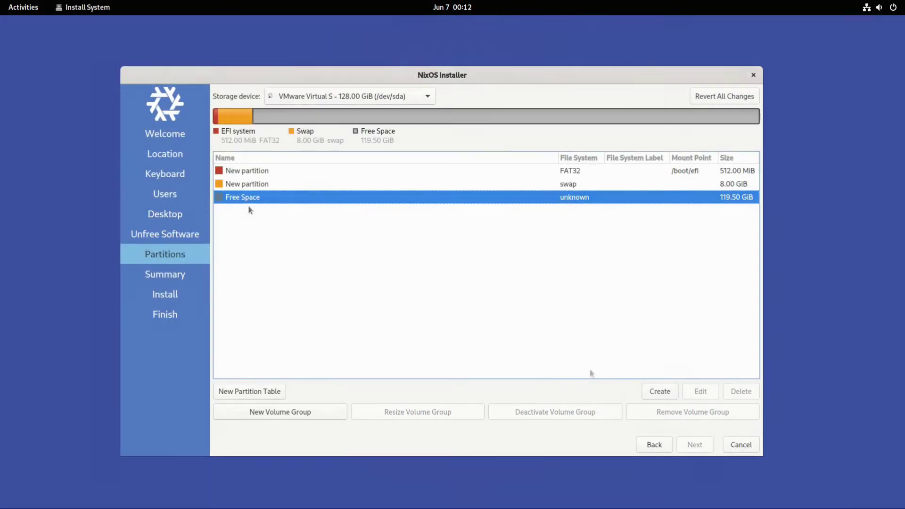
Create an ext4 partition mounted at / with the root flag in the remaining space.
{"action": "left_click", "coordinate": [659, 391]}
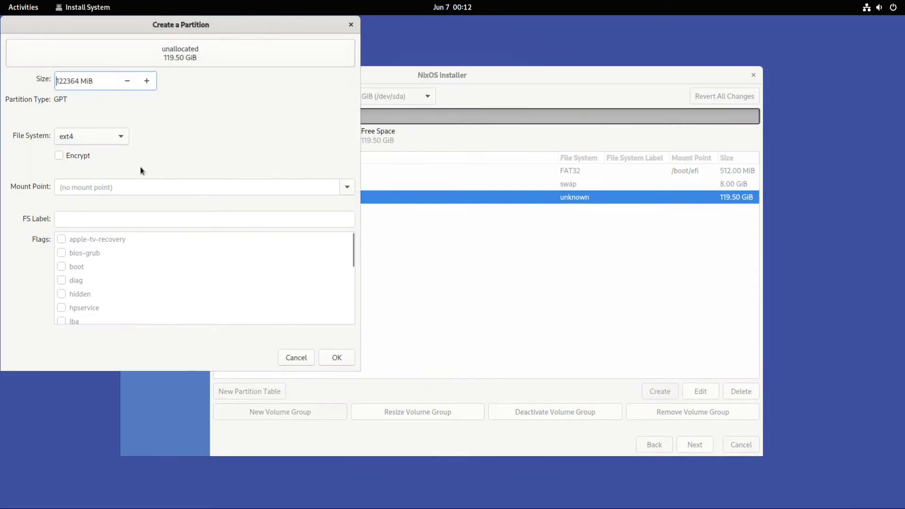
{"action": "left_click", "coordinate": [122, 138]}
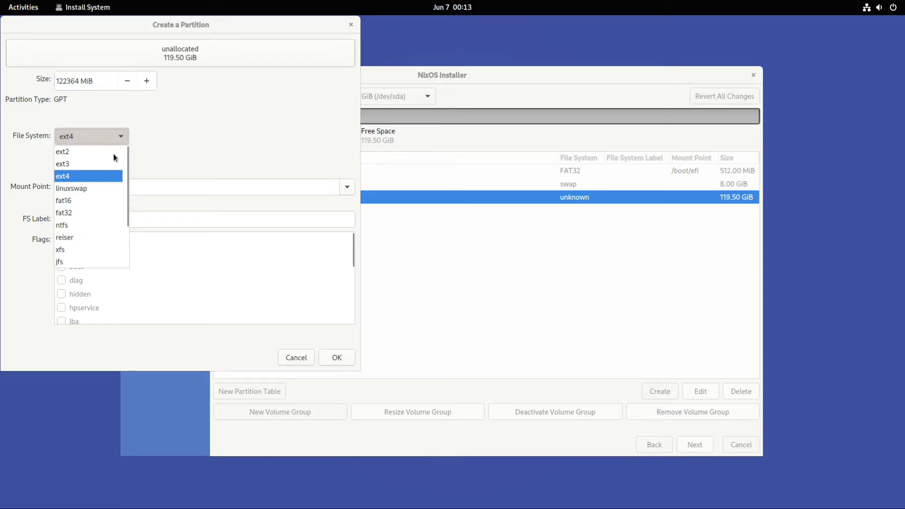
{"action": "left_click", "coordinate": [97, 170]}
{"action": "left_click", "coordinate": [351, 189]}
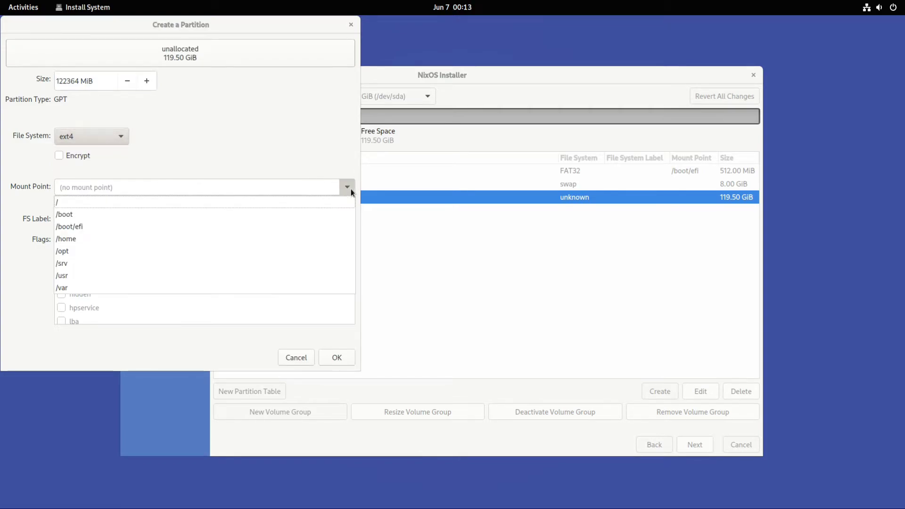
{"action": "left_click", "coordinate": [115, 206]}
{"action": "scroll", "coordinate": [74, 301], "scroll_direction": "down", "scroll_amount": 5}
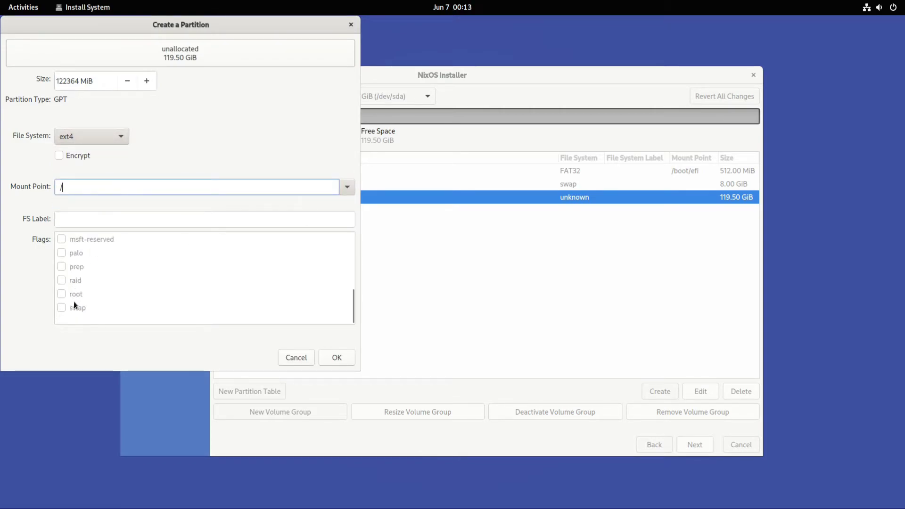
{"action": "left_click", "coordinate": [60, 294]}
{"action": "left_click", "coordinate": [329, 358]}
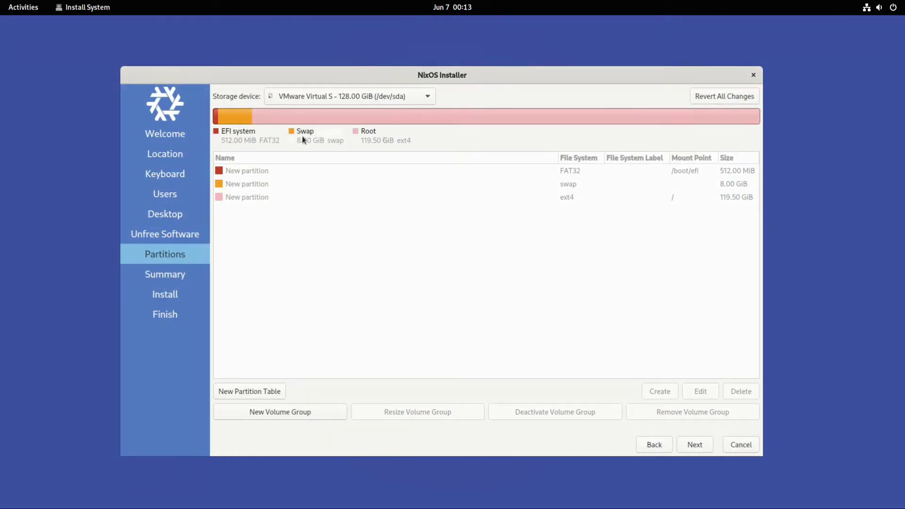
Review the installation summary and start installing NixOS to the disk.
{"action": "left_click", "coordinate": [691, 445]}
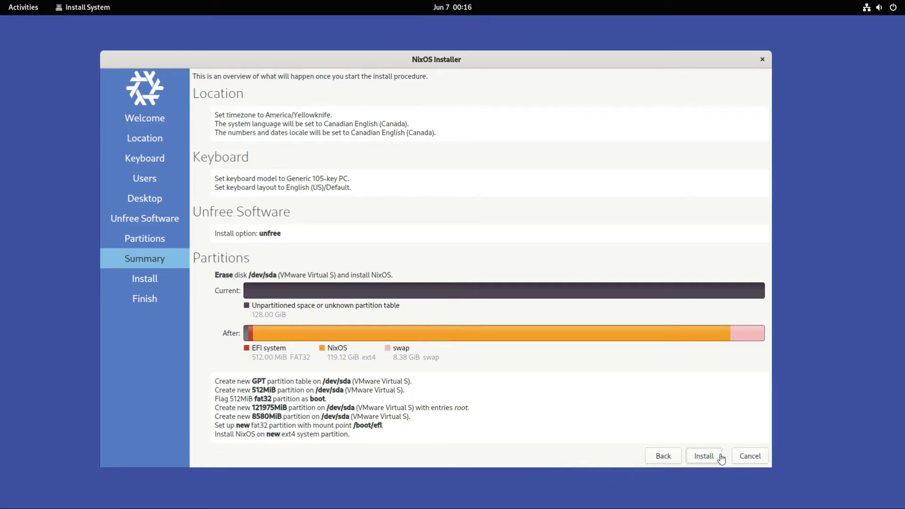
{"action": "left_click", "coordinate": [704, 456]}
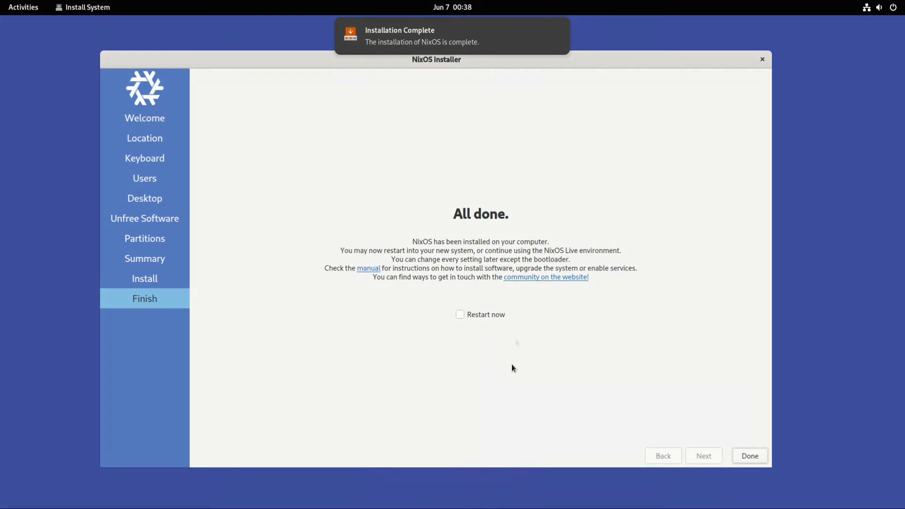
Enable 'Restart now' and finish the installer to reboot into NixOS.
{"action": "left_click", "coordinate": [460, 315]}
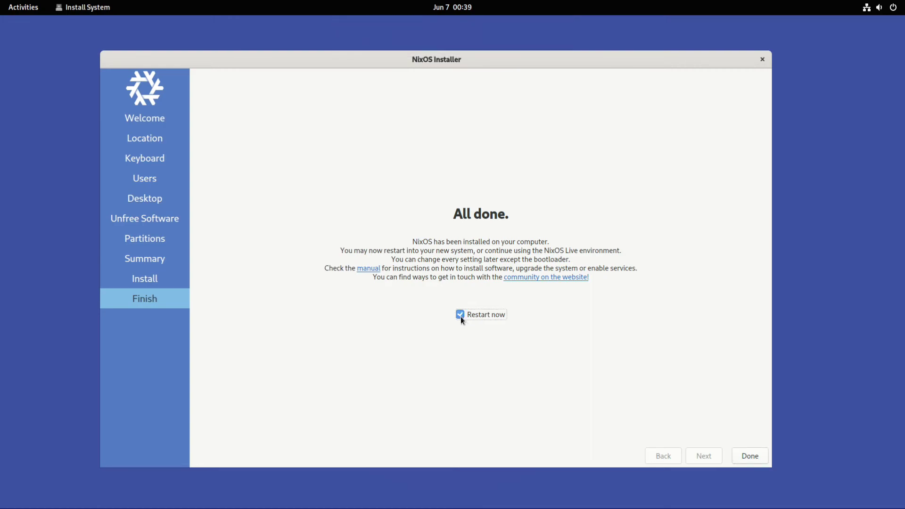
{"action": "left_click", "coordinate": [738, 451]}
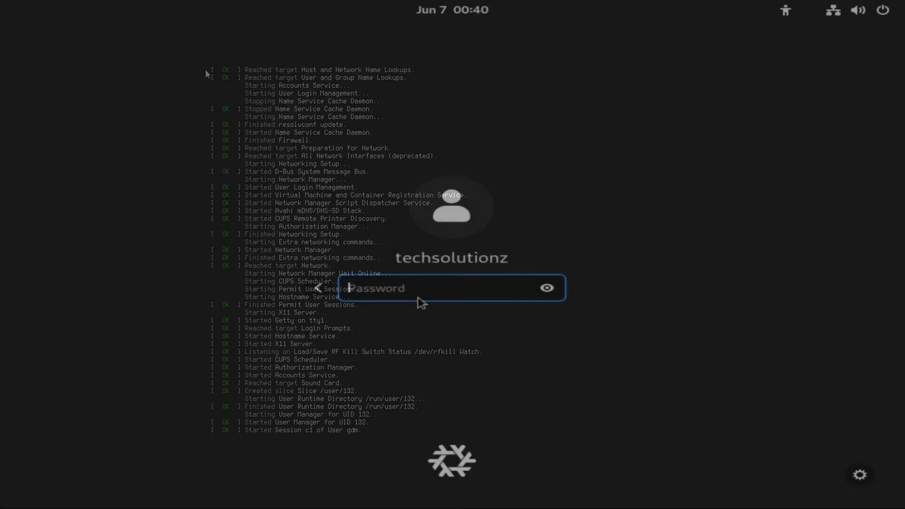
{"action": "type", "text": "xx"}
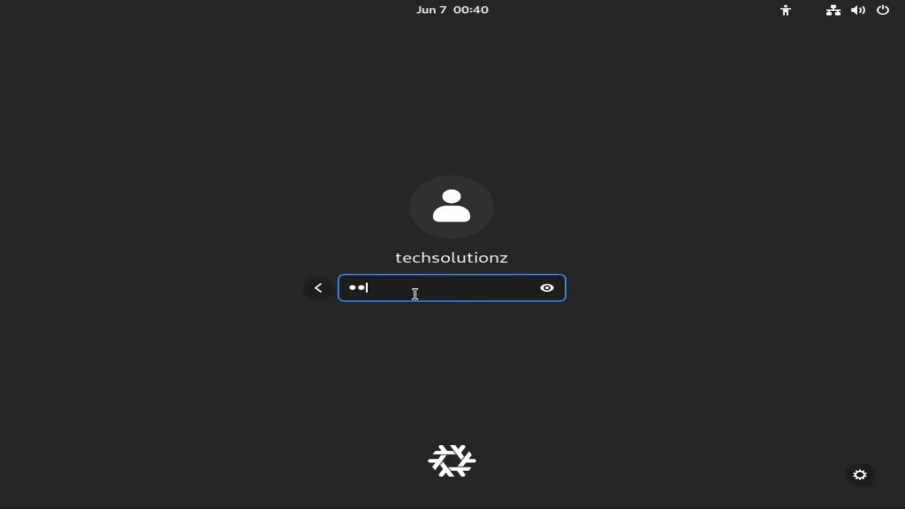
{"action": "type", "text": "xxx"}
{"action": "type", "text": "xxxx"}
Log in as techsolutionz and show the grid of installed applications.
{"action": "key", "text": "Return"}
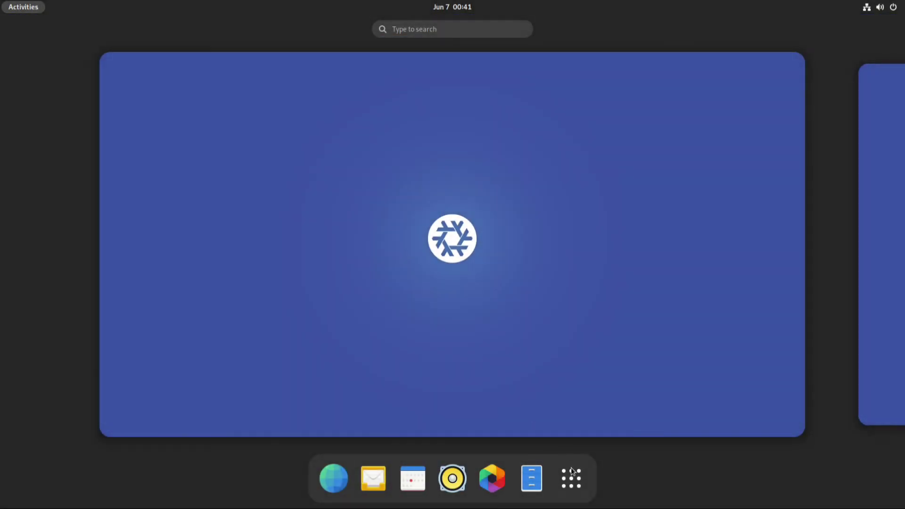
{"action": "left_click", "coordinate": [571, 477]}
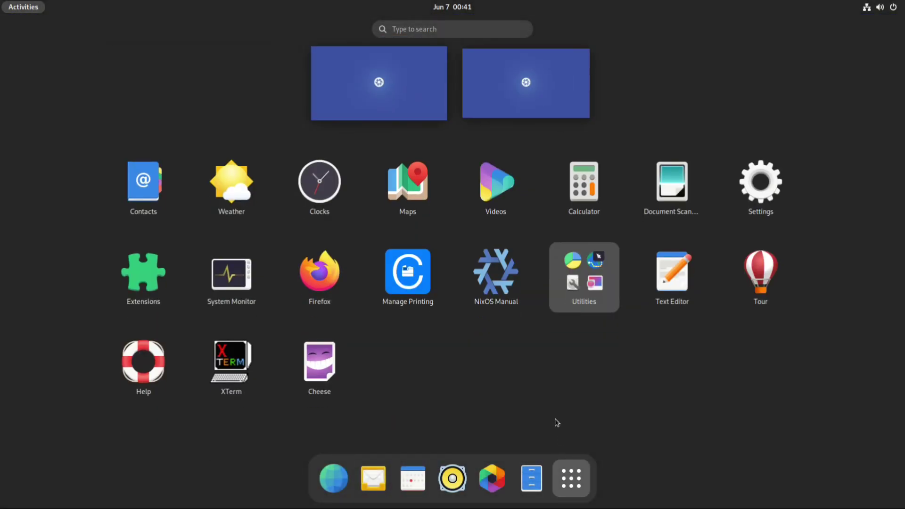
Launch GNOME Settings from the application grid.
{"action": "left_click", "coordinate": [764, 178]}
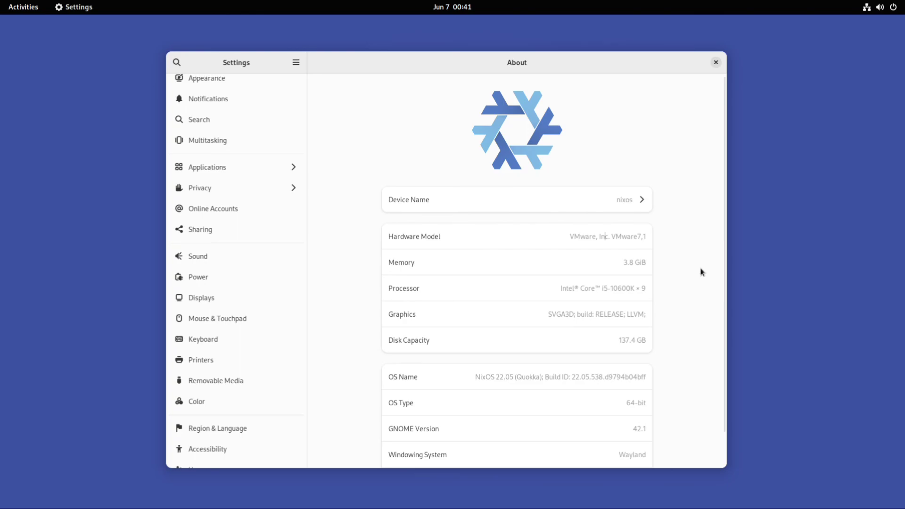
{"action": "scroll", "coordinate": [696, 279], "scroll_direction": "down", "scroll_amount": 2}
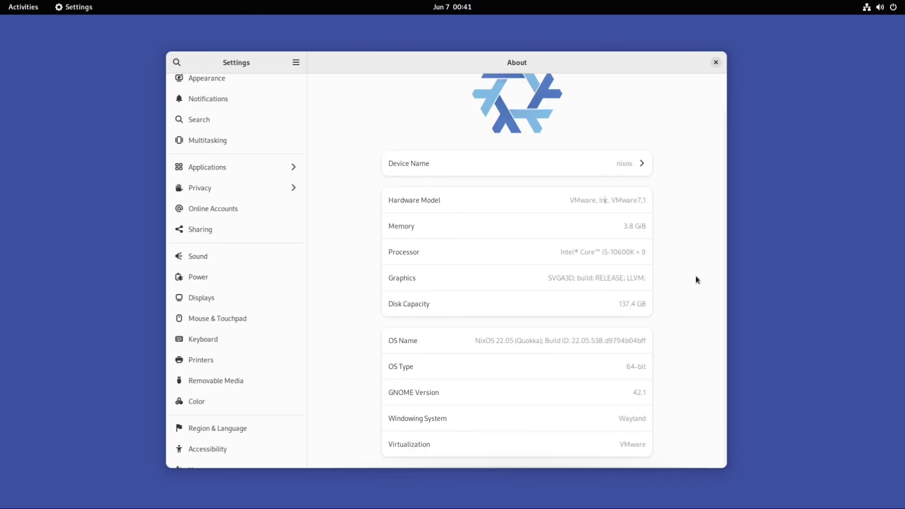